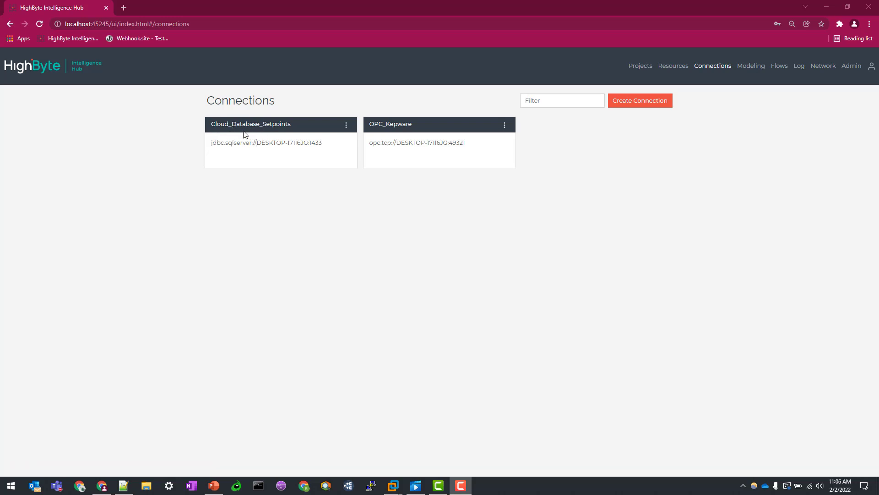
Create an input named Setpoints_water on the Cloud_Database_Setpoints connection.
click(242, 133)
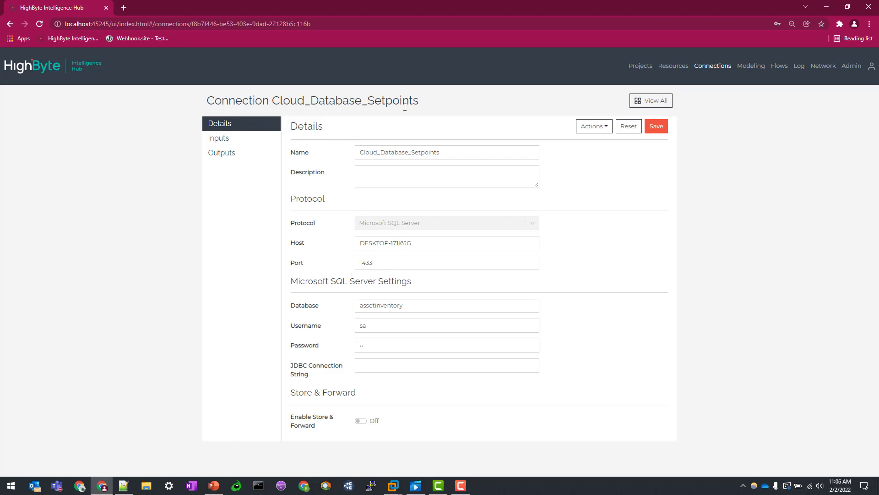
click(232, 139)
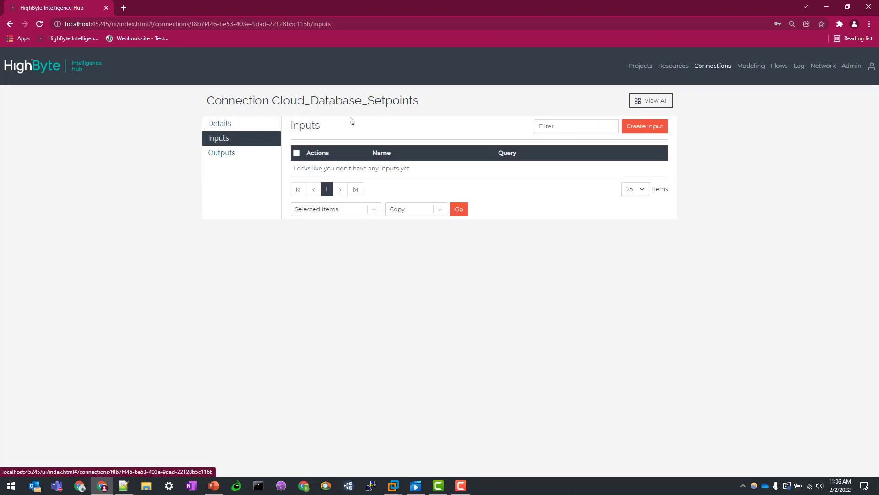
click(645, 129)
click(336, 150)
text(Setpoints)
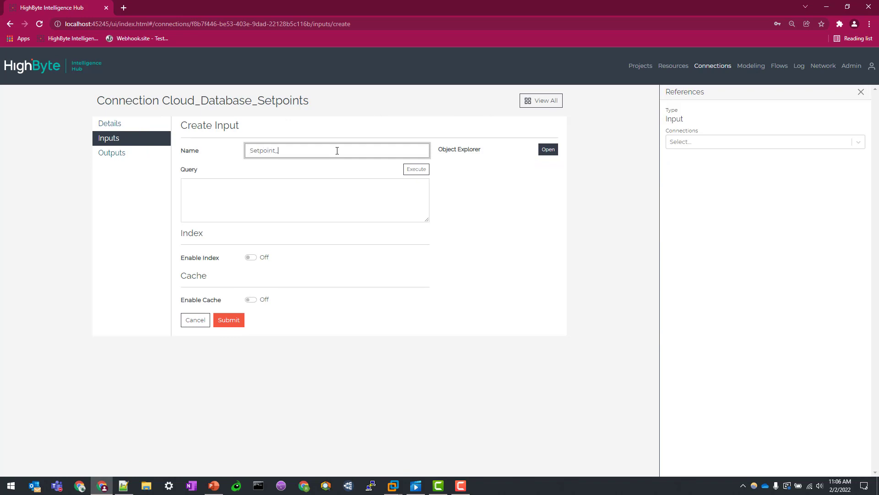
text(_water)
Begin the input's query with "select * from" followed by the SetPoints table reference taken from the Object Explorer.
click(376, 197)
text(select * from)
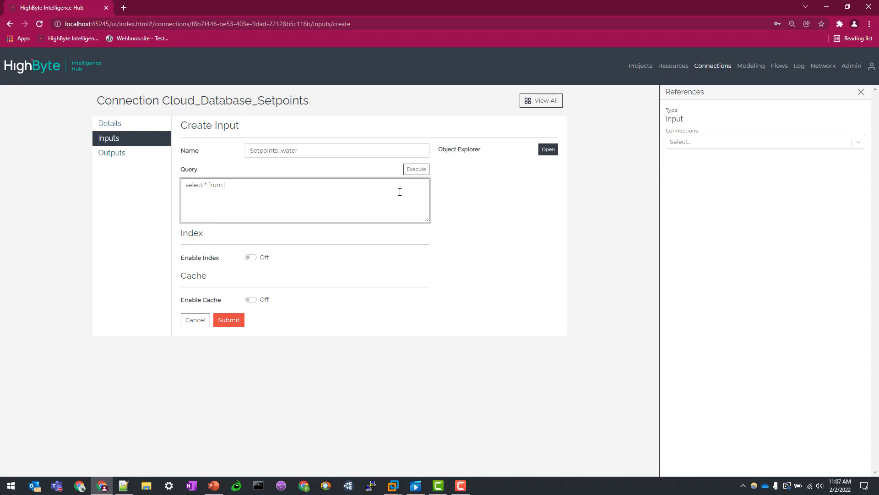
click(548, 149)
drag(469, 220, 387, 204)
Restrict the query to rows where the SetPoints table's MachineType = 'water', then execute it and submit the input.
click(467, 219)
text(where)
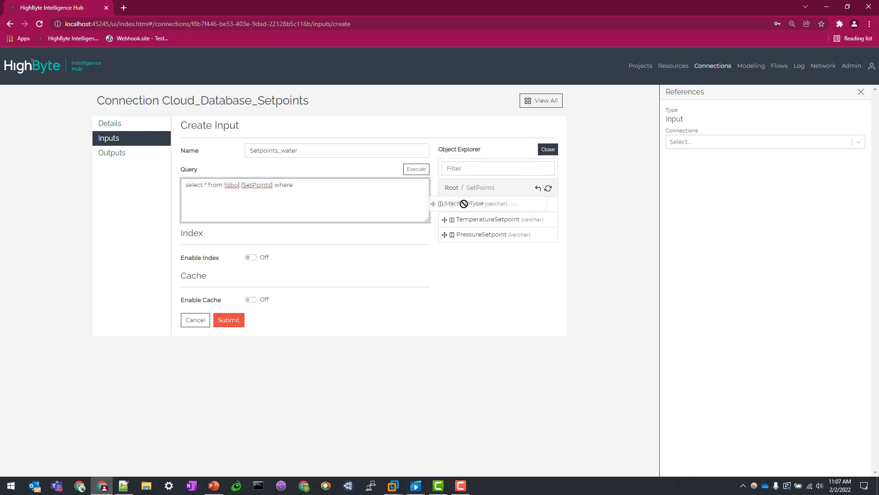
drag(483, 207, 361, 198)
click(362, 199)
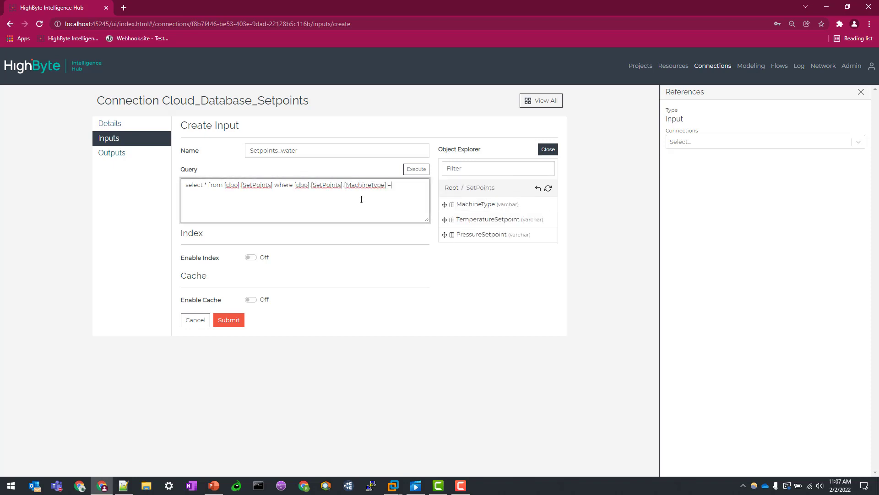
text(= 'water')
click(416, 169)
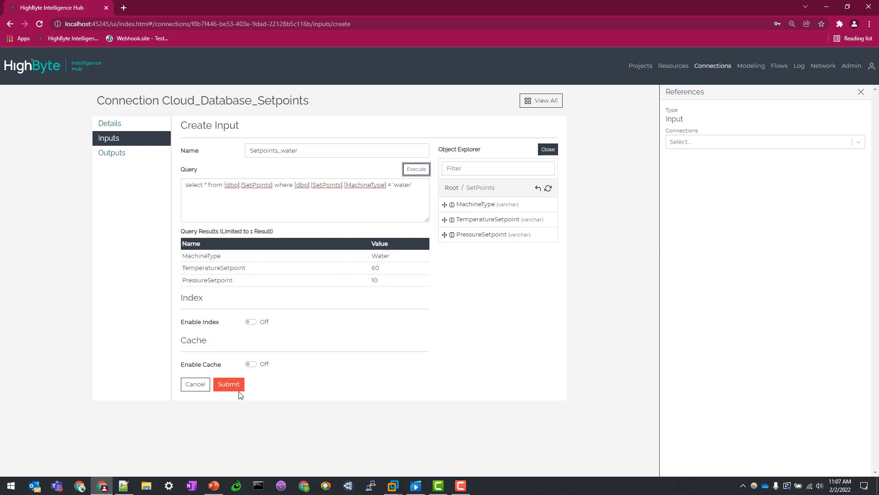
click(229, 385)
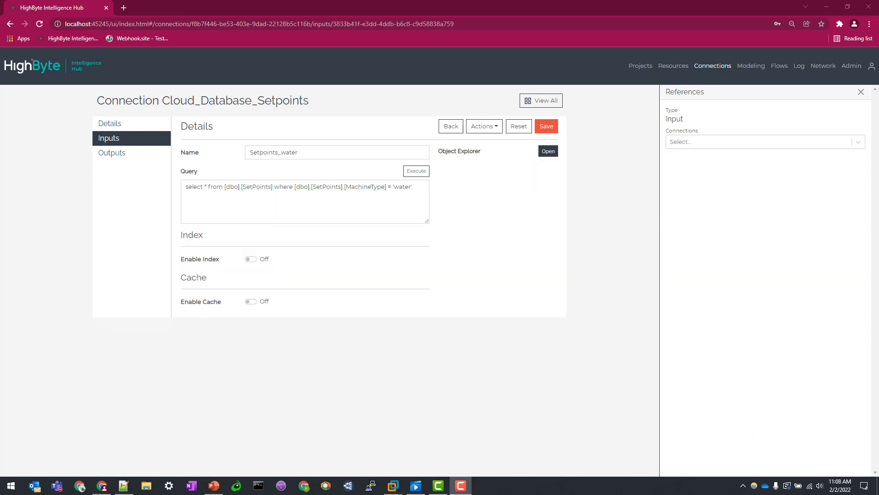
Open the OPC_Kepware connection and browse its server for available outputs.
click(716, 71)
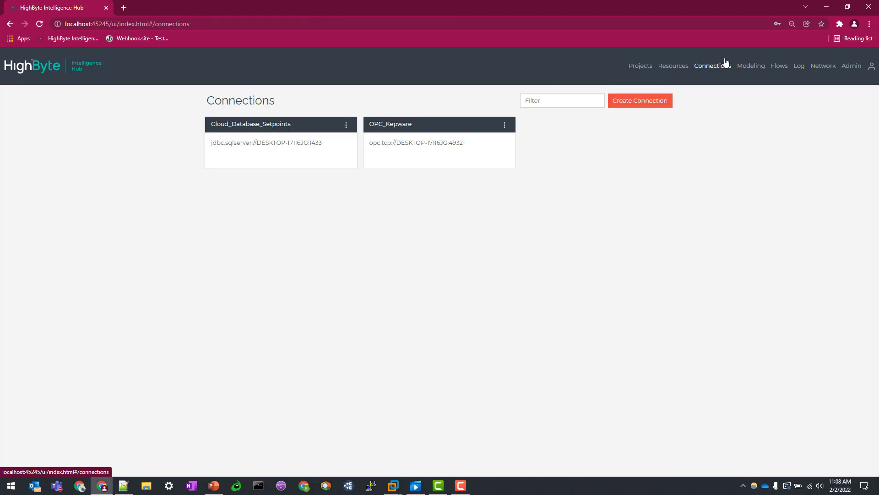
click(404, 129)
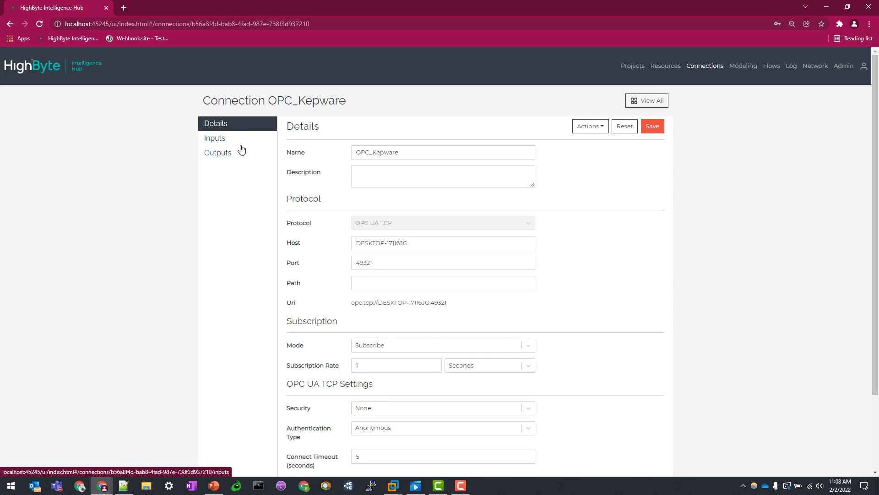
click(223, 157)
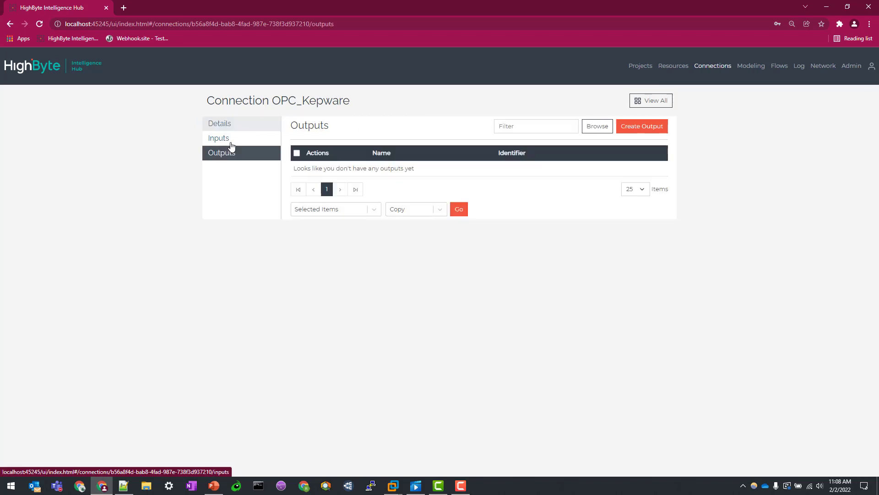
click(601, 129)
drag(471, 218, 486, 356)
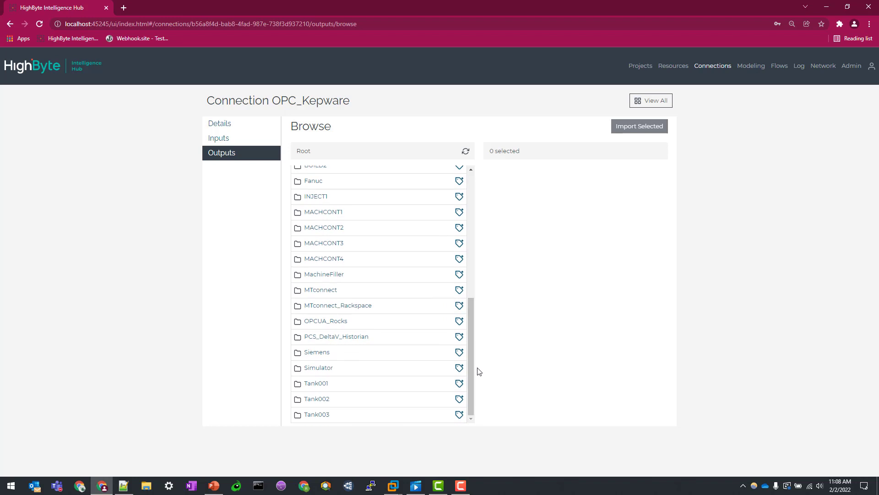
Look inside the Tank001 folder, then import all of Tank001 from the root level as outputs.
click(310, 384)
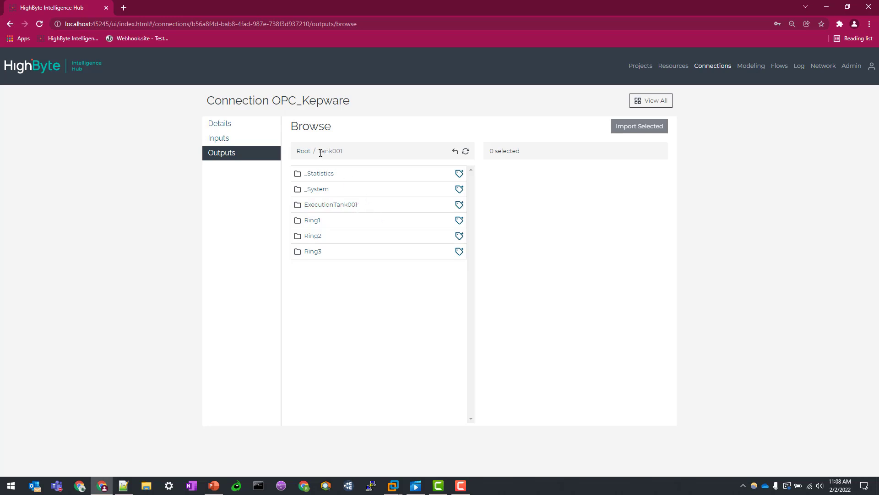
click(306, 152)
scroll(389, 381, down, 6)
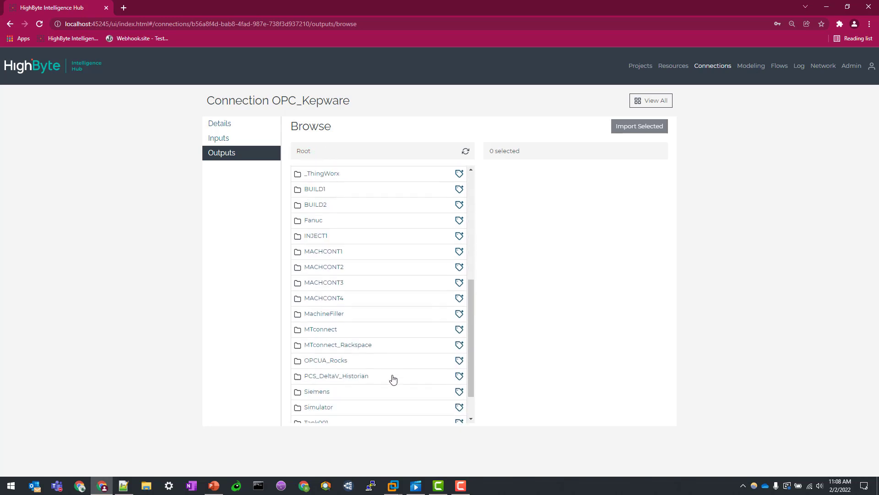
click(322, 384)
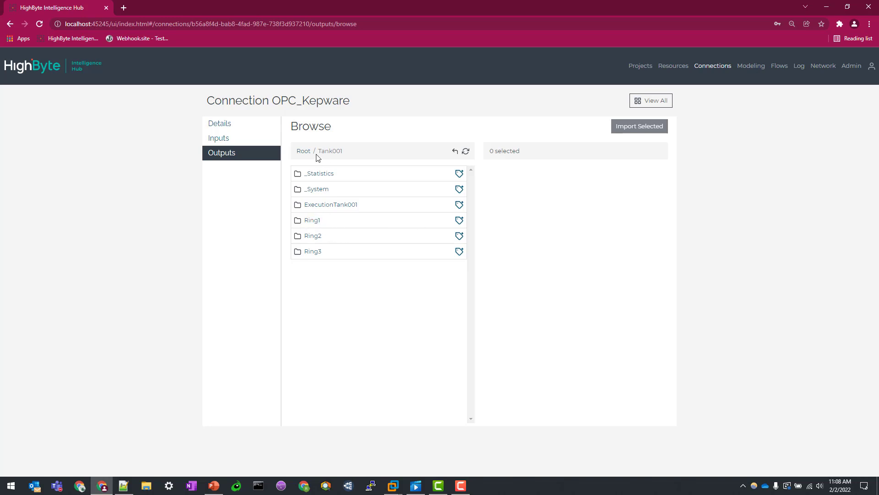
click(304, 150)
scroll(381, 314, down, 5)
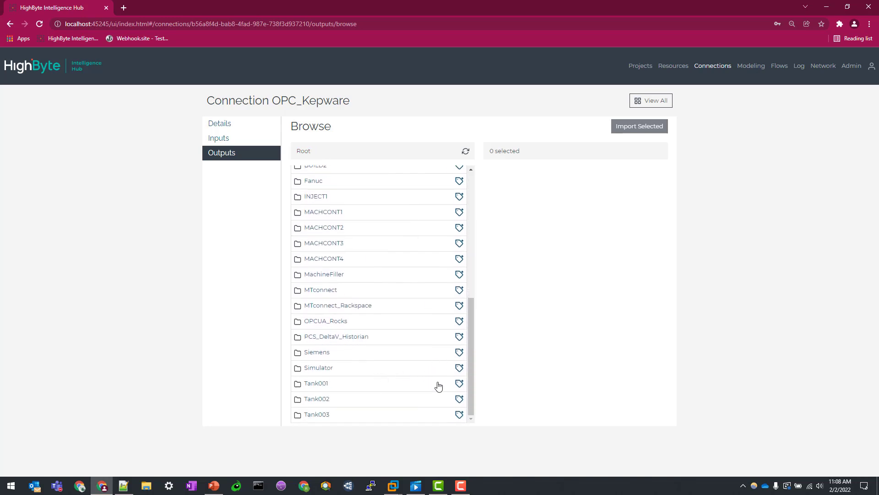
click(460, 383)
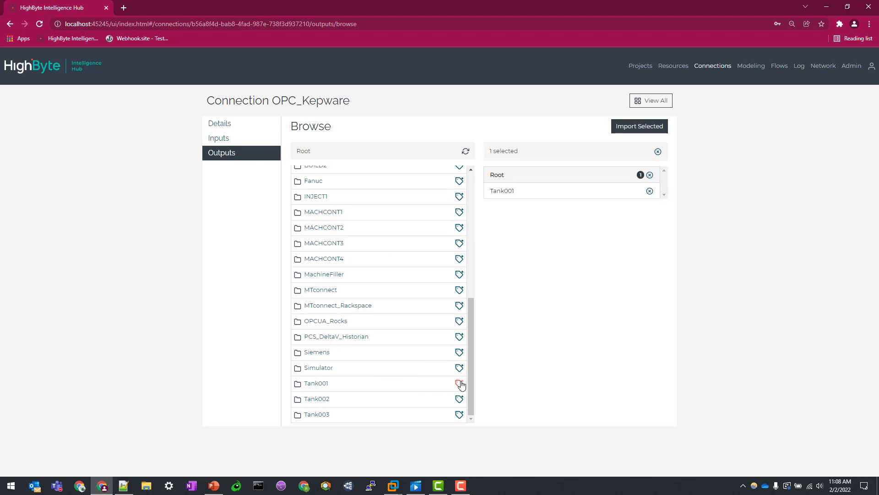
click(645, 131)
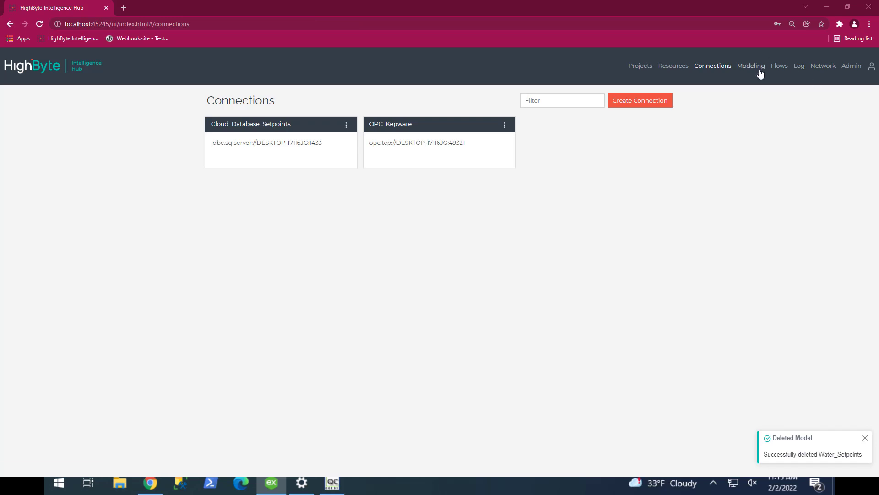
Create a model named Water_Setpoints in the /tank group and proceed to its attributes.
click(755, 69)
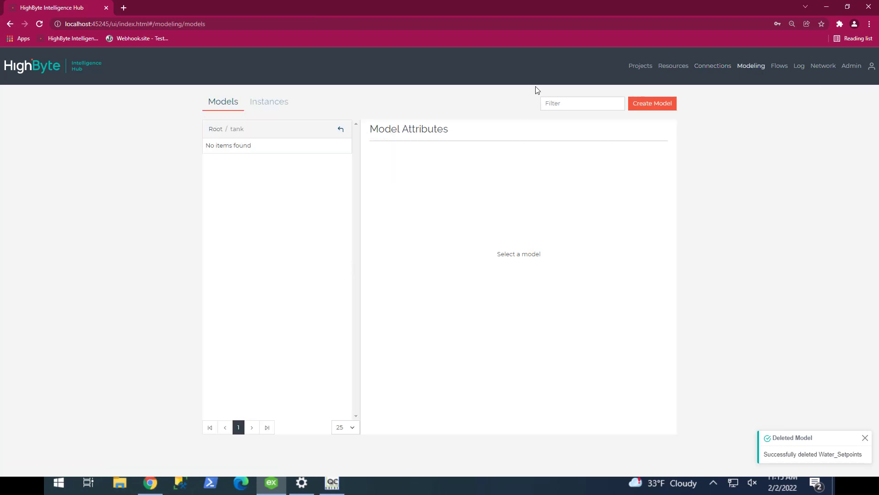
click(645, 103)
click(413, 132)
text(Water_Setpoin)
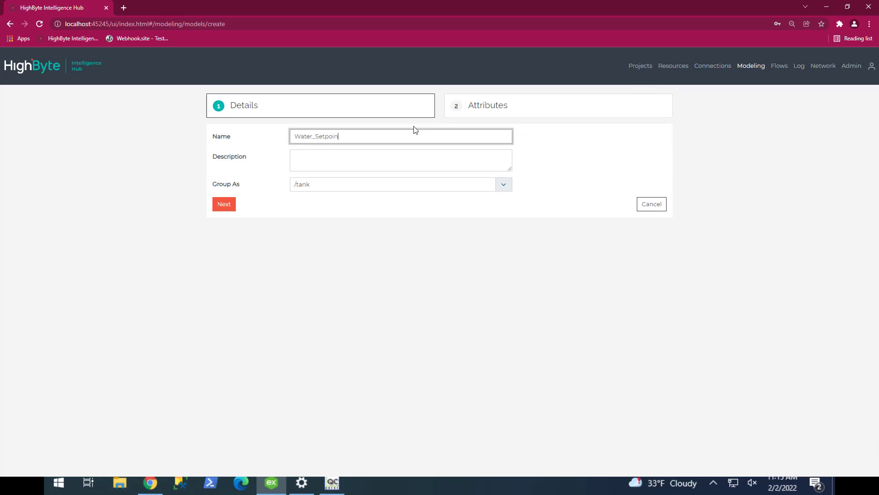
text(ts)
click(224, 204)
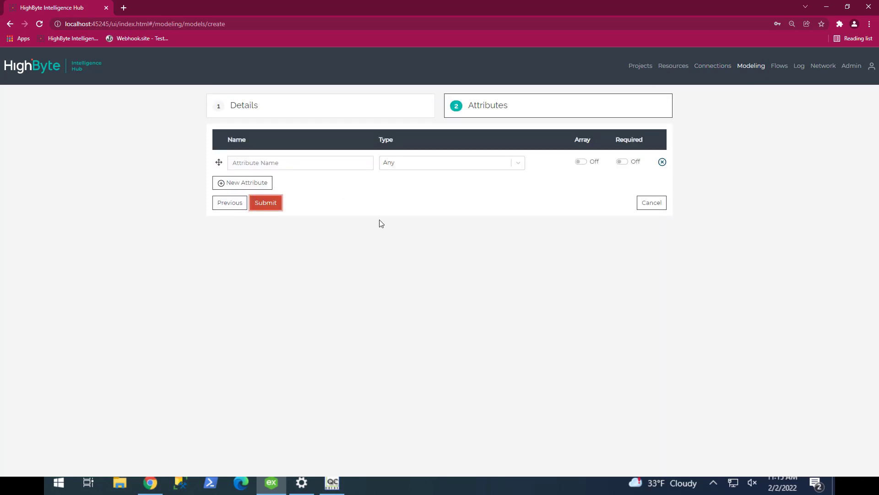
Switch to KEPServerEX and copy the name of the WaterSetpointPressure tag under ExecutionTank001, leaving the tag unchanged.
key(alt+Tab)
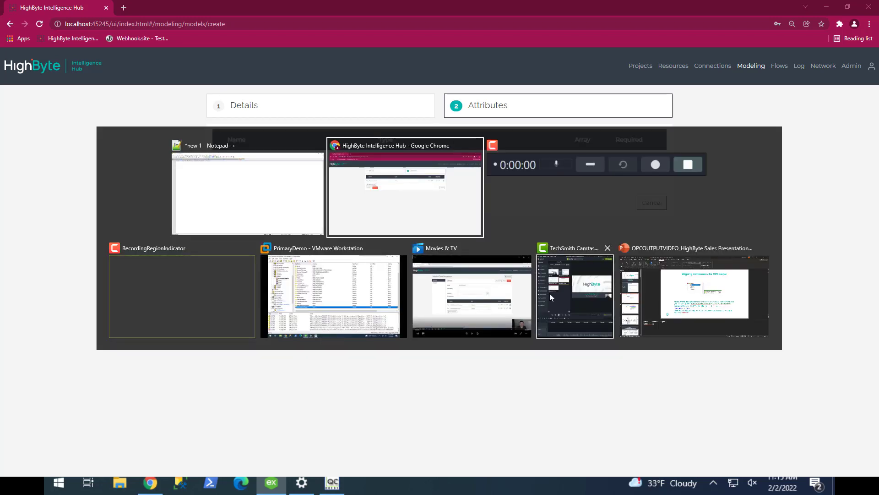
click(328, 285)
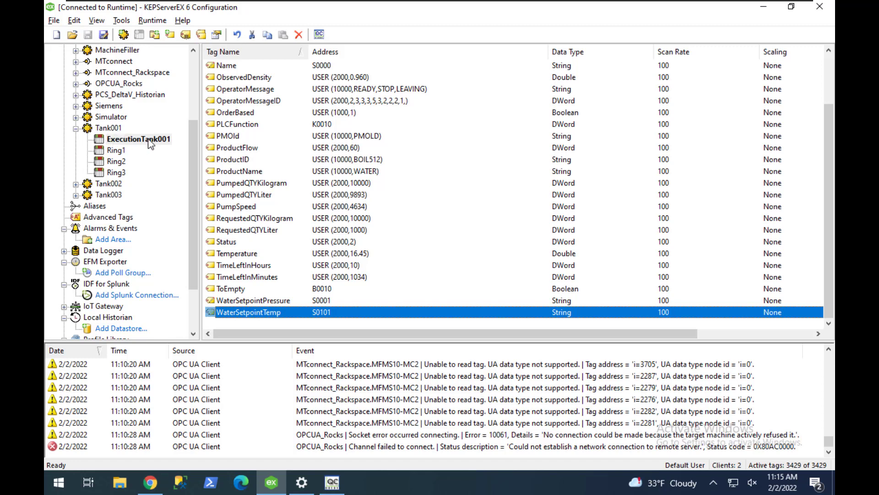
double_click(256, 302)
key(ctrl+c)
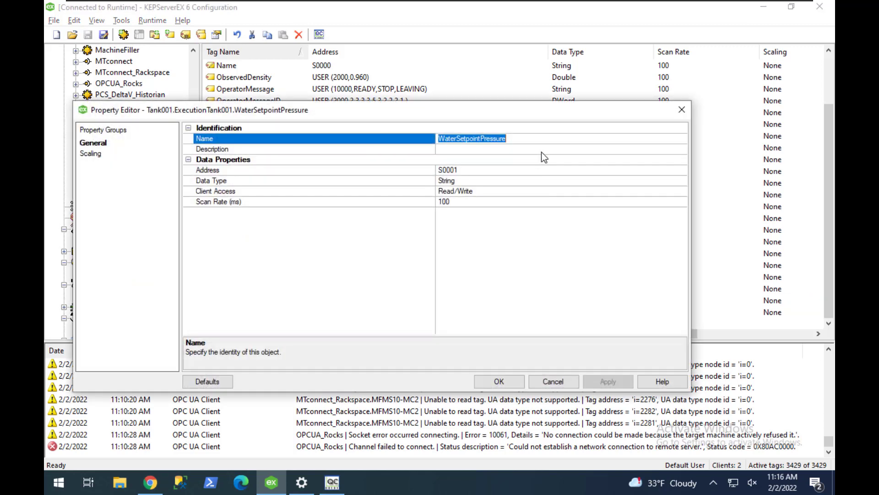
click(562, 380)
Back in HighByte Intelligence Hub, define the first attribute as WaterSetpointPressure of type String and add a second attribute row.
key(alt+Tab)
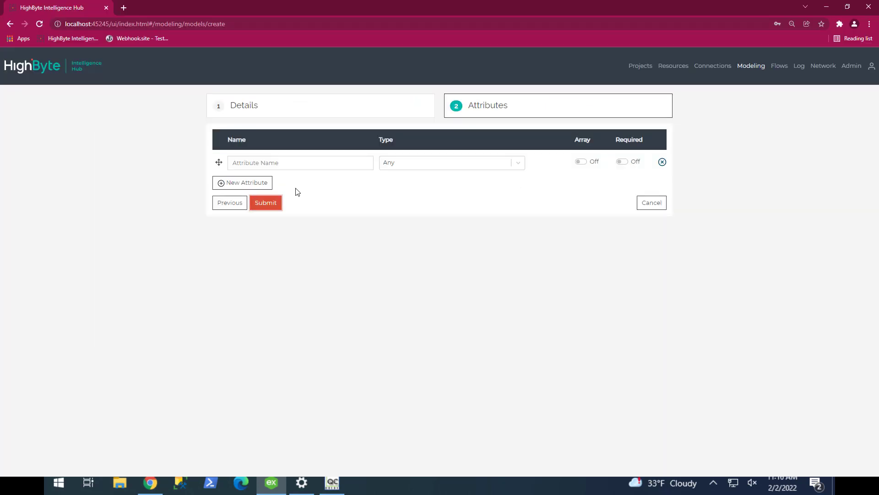
click(265, 163)
key(ctrl+v)
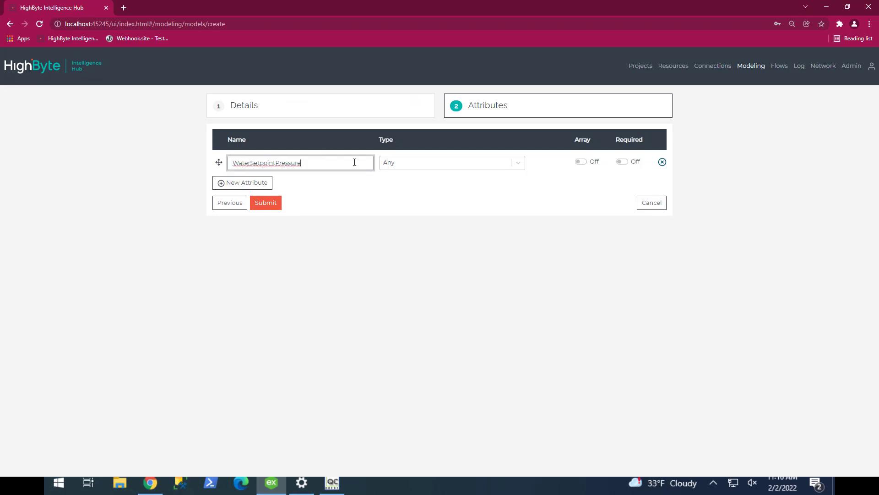
click(440, 165)
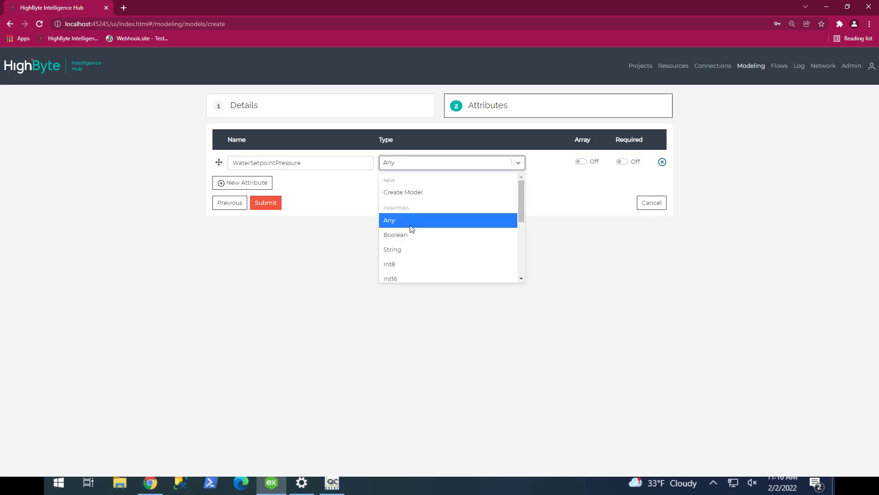
click(402, 249)
click(227, 184)
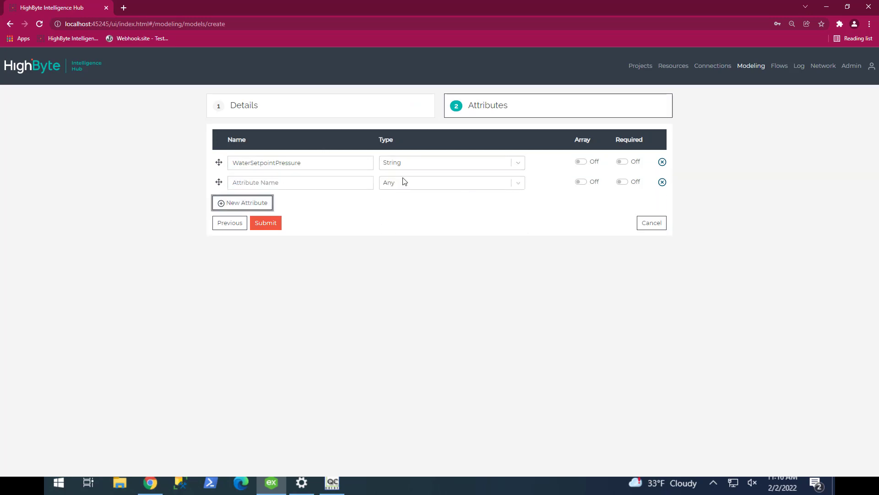
Return to KEPServerEX and copy the name of the WaterSetpointTemp tag under ExecutionTank001 without editing the tag.
click(325, 183)
key(alt+Tab)
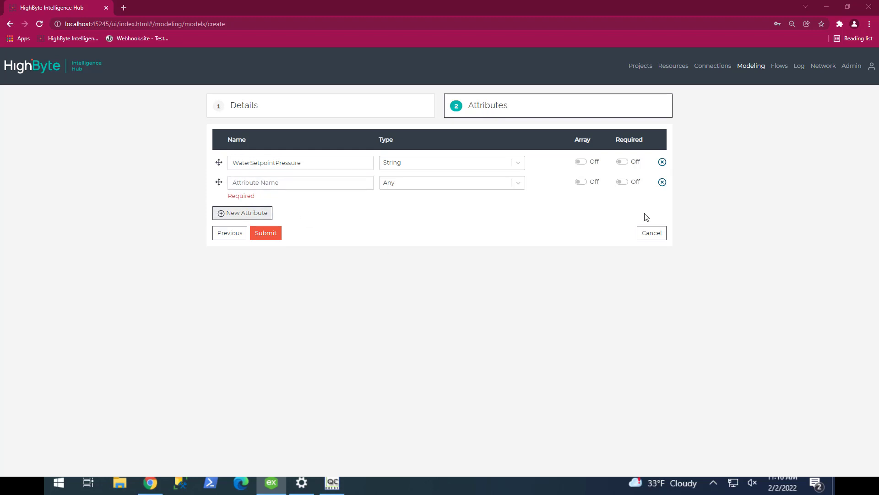
key(alt+Tab)
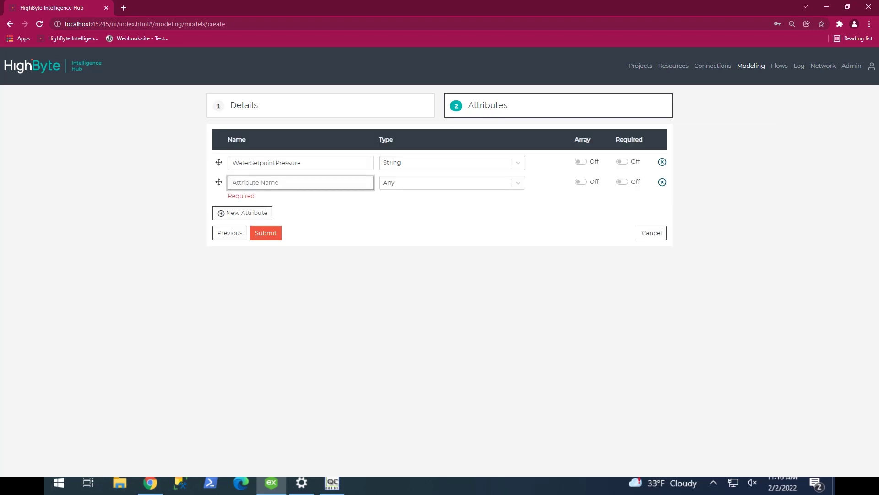
key(alt+Tab)
key(alt+Tab)
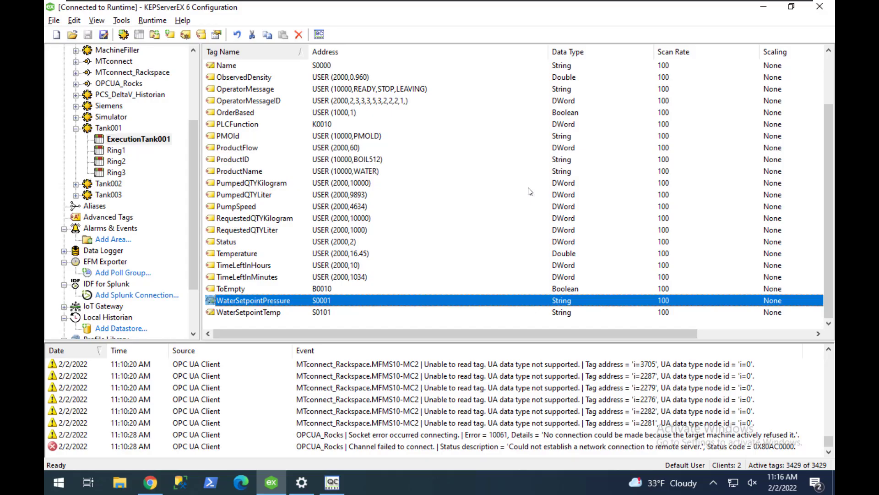
double_click(249, 311)
key(ctrl+c)
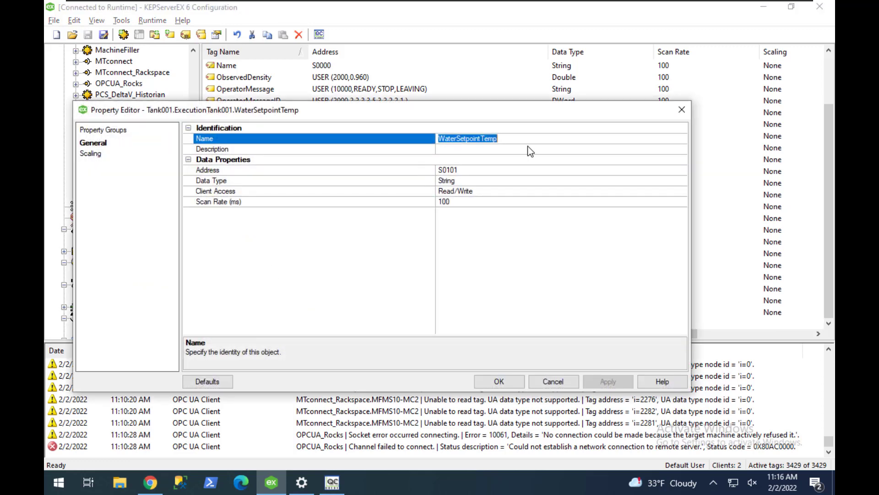
click(550, 383)
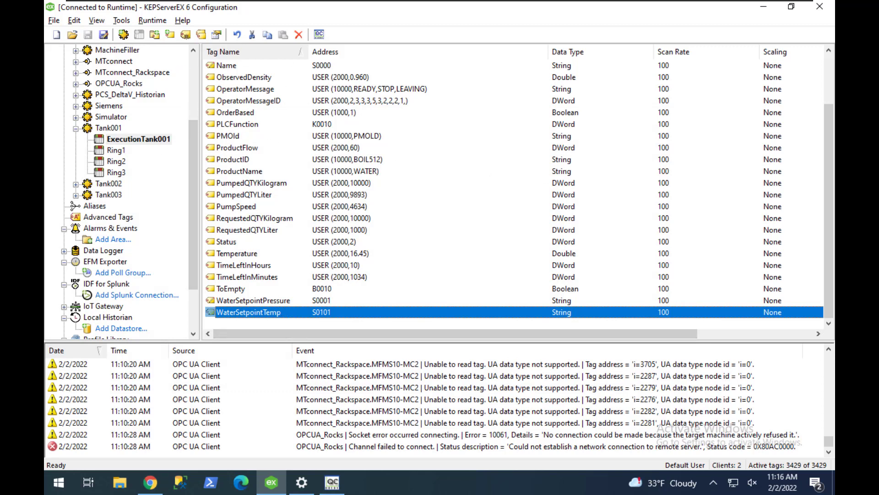
Back in HighByte Intelligence Hub, define the second attribute as WaterSetpointTemp of type String.
key(alt+Tab)
key(alt+Tab)
click(368, 183)
key(ctrl+v)
click(455, 185)
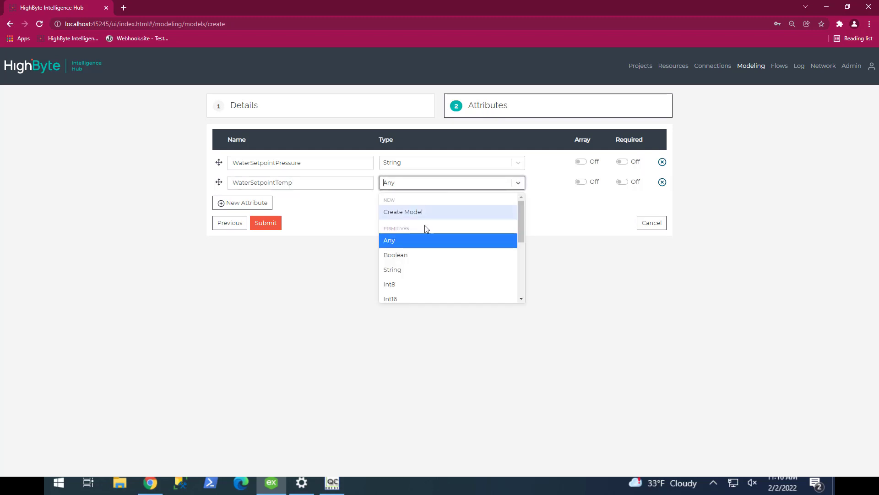
click(418, 270)
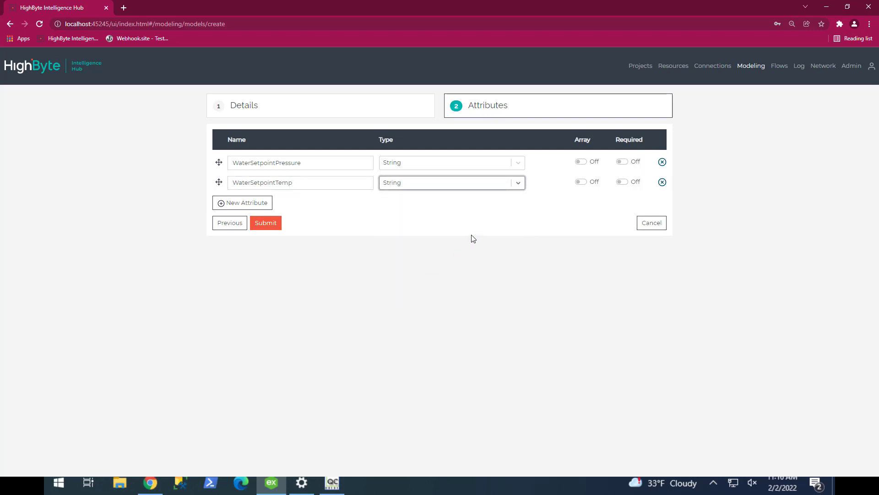
Submit the Water_Setpoints model and start creating an instance from it.
click(277, 227)
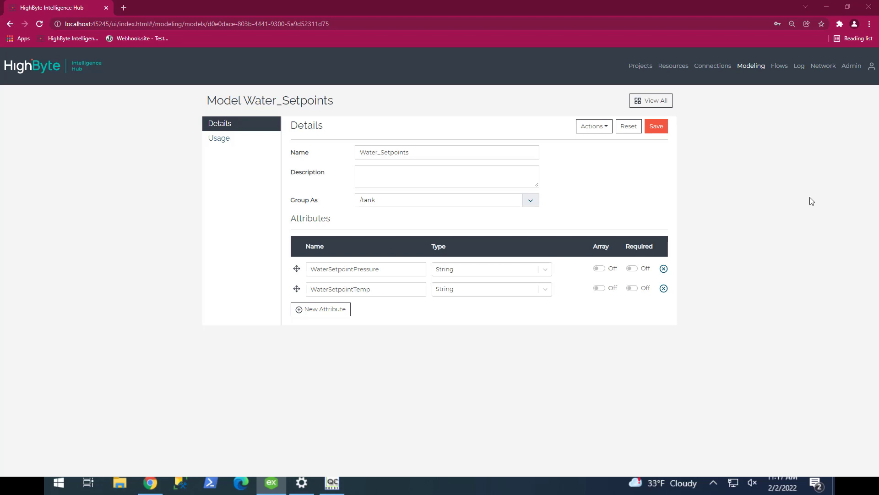
click(594, 127)
click(595, 175)
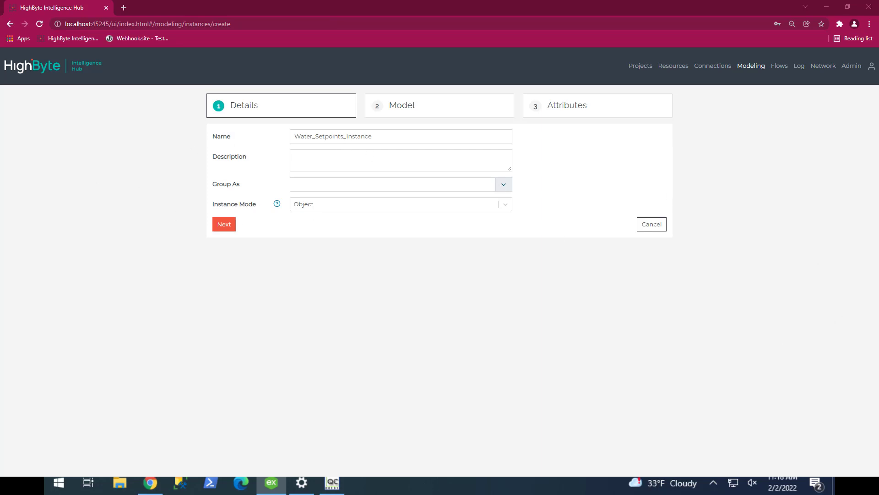
Switch to KEPServerEX and copy the name of the ExecutionTank001 device under Tank001, leaving its properties unchanged.
key(alt+Tab)
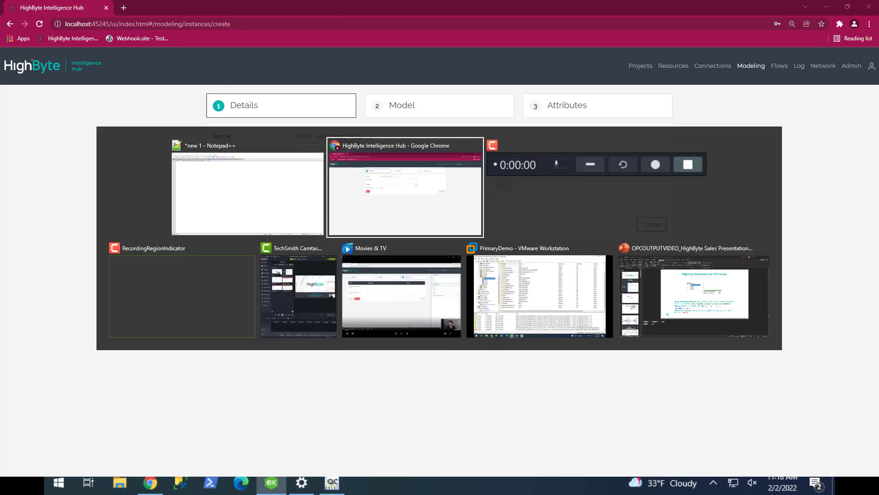
click(513, 280)
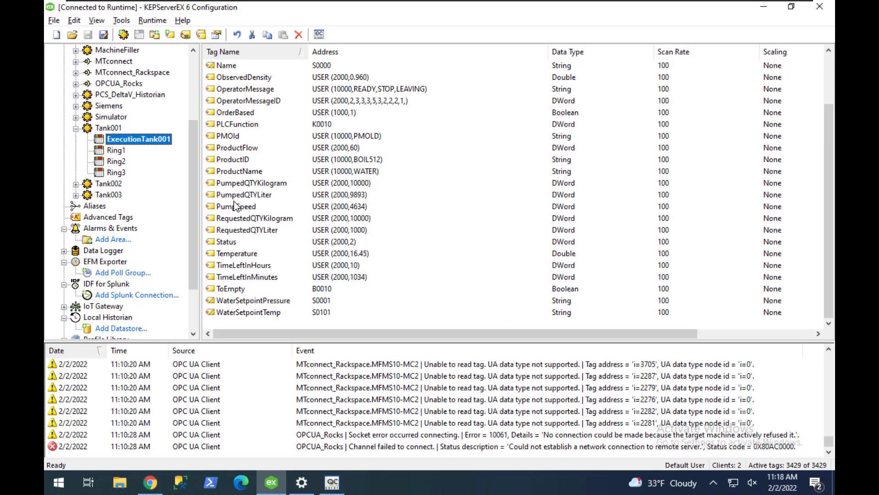
double_click(135, 141)
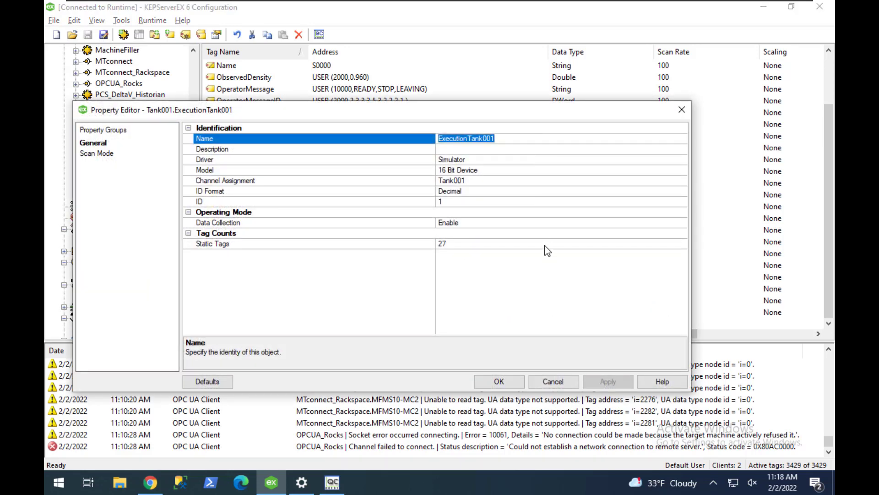
click(560, 380)
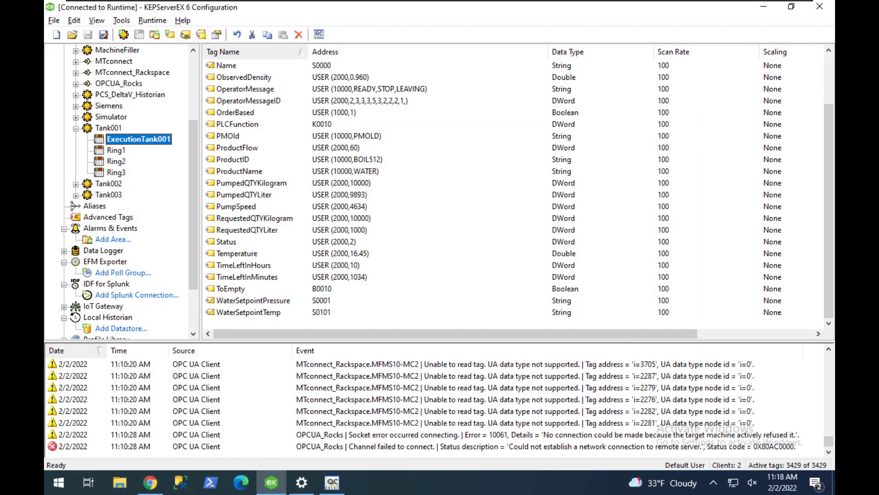
Back in HighByte Intelligence Hub, name the instance ExecutionTank001 and base it on the Water_Setpoints model.
key(alt+Tab)
click(548, 197)
click(375, 137)
text(ExecutionTank001)
key(ctrl+a)
text(ExecutionTank001)
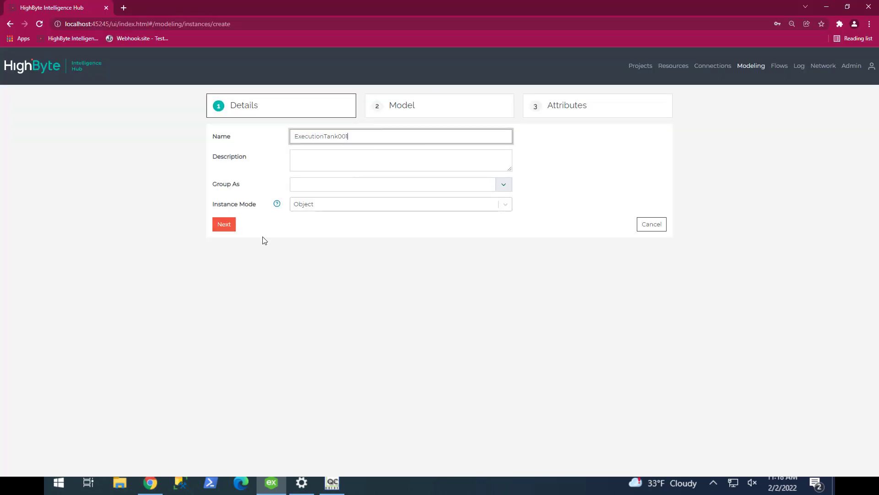
click(223, 225)
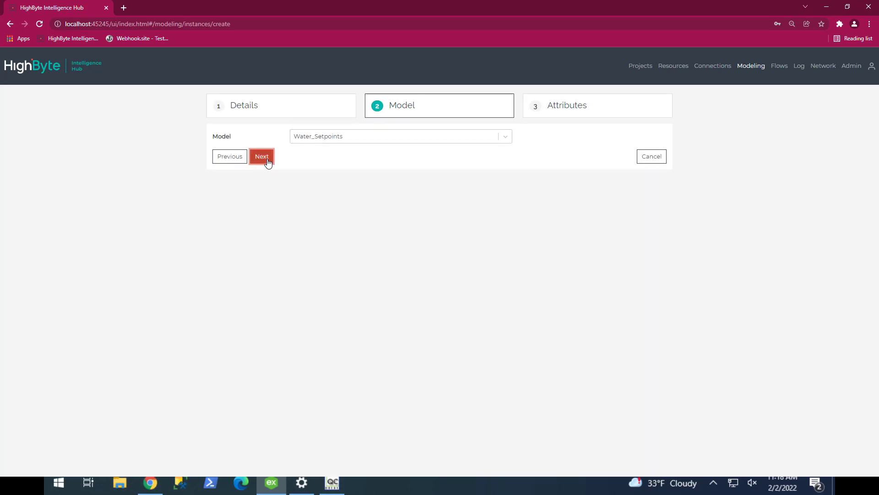
click(268, 163)
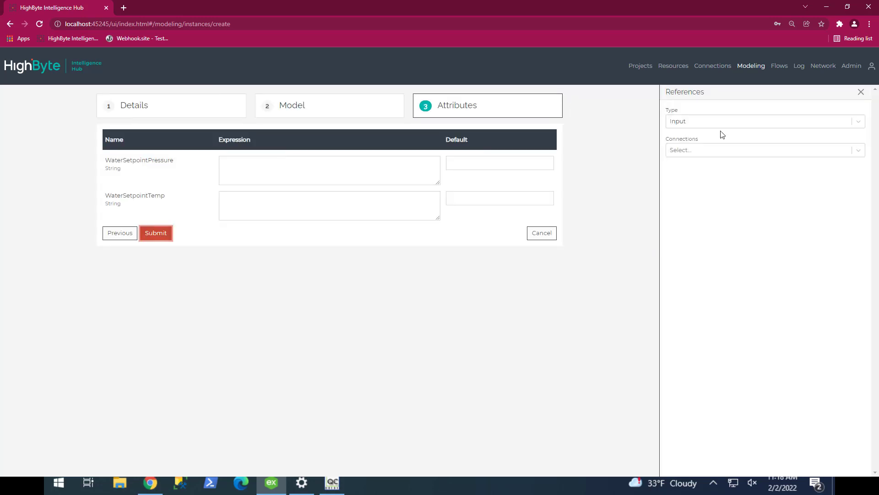
Map WaterSetpointPressure to PressureSetpoint and WaterSetpointTemp to TemperatureSetpoint from the Cloud_Database_Setpoints input Setpoints_water, and submit the instance.
click(722, 151)
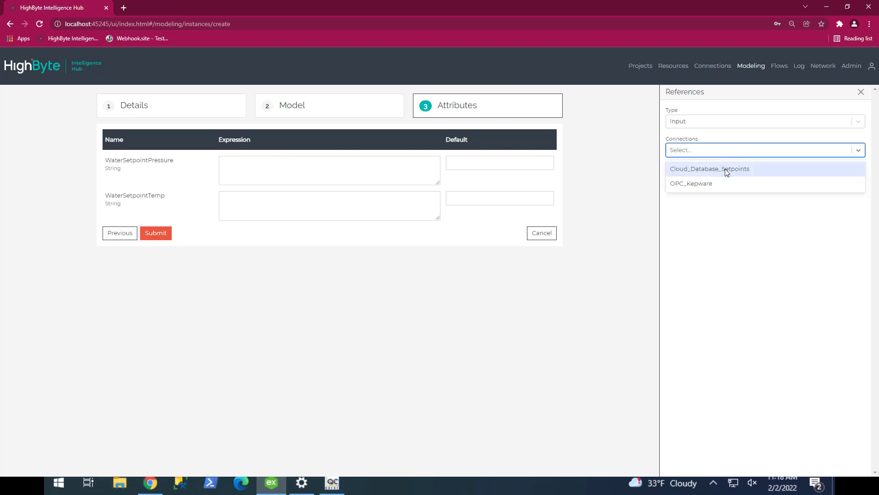
click(732, 170)
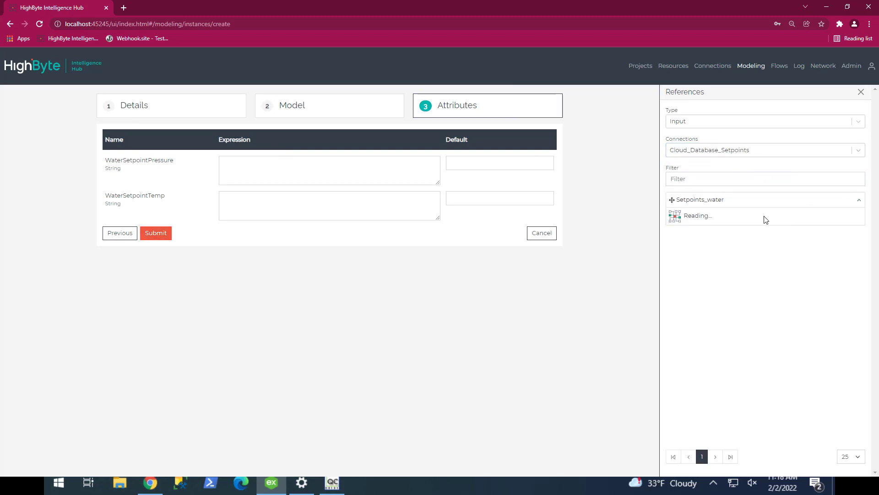
click(857, 217)
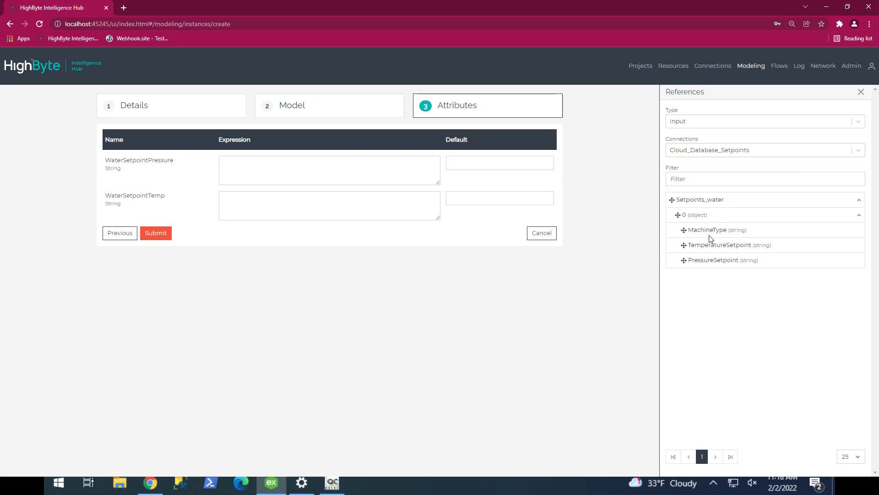
drag(718, 250, 323, 181)
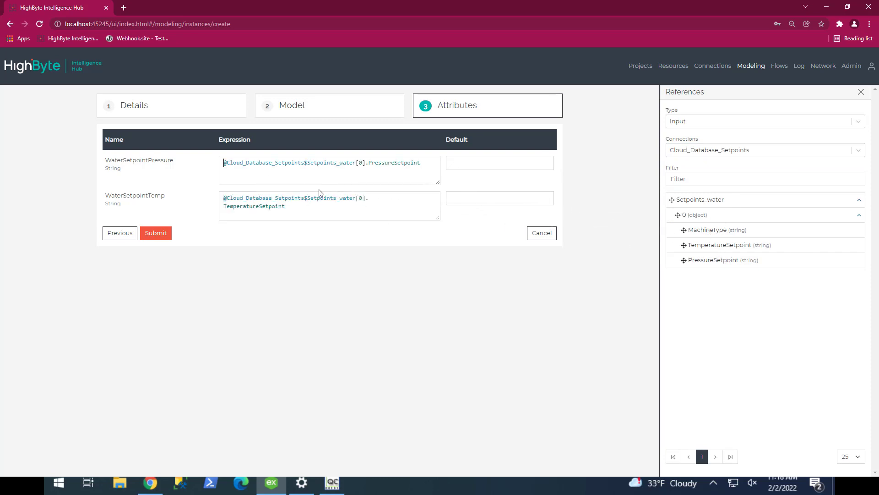
click(155, 233)
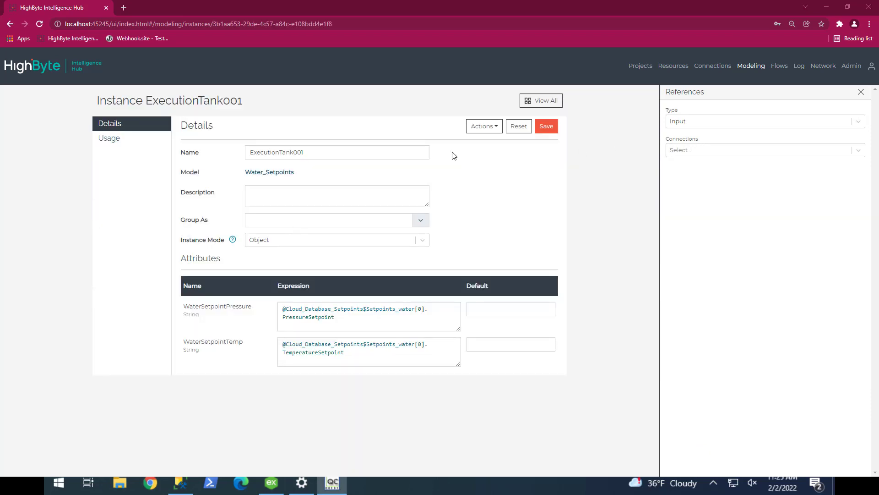
Create a flow from the ExecutionTank001 instance and name it Setpoints_Water_ToOPC.
click(474, 127)
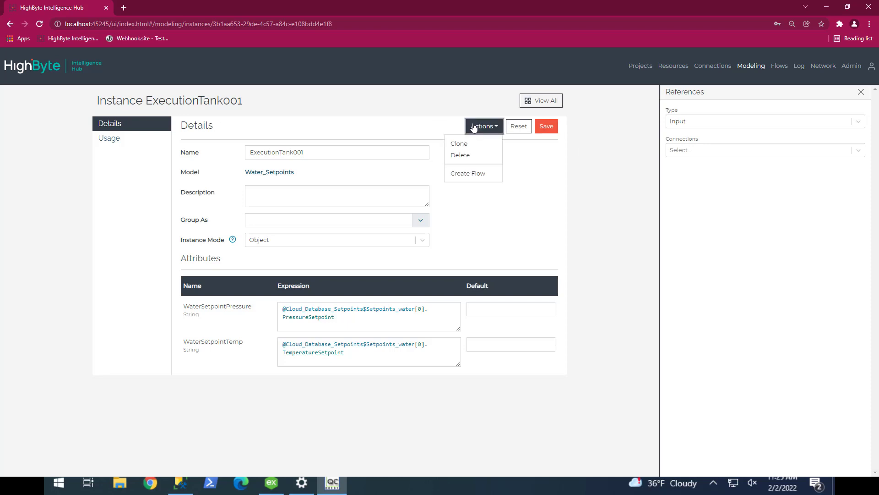
click(469, 173)
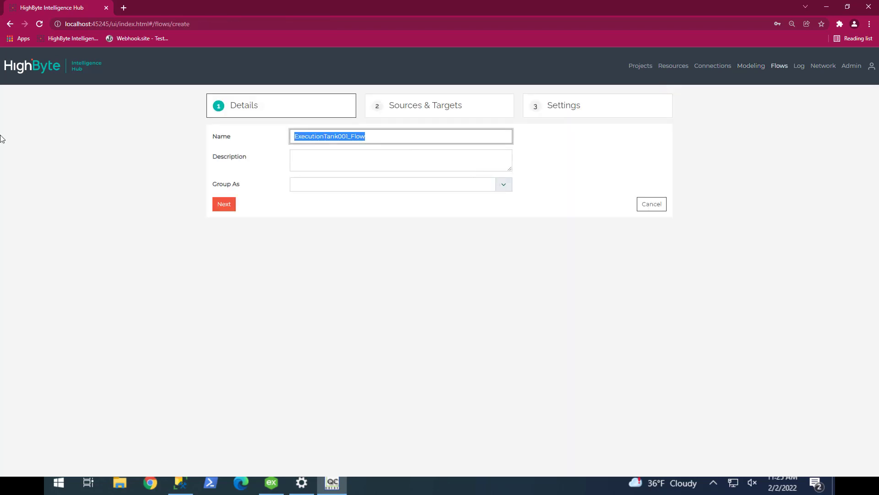
text(S)
key(BackSpace)
text(Setpoints_Water)
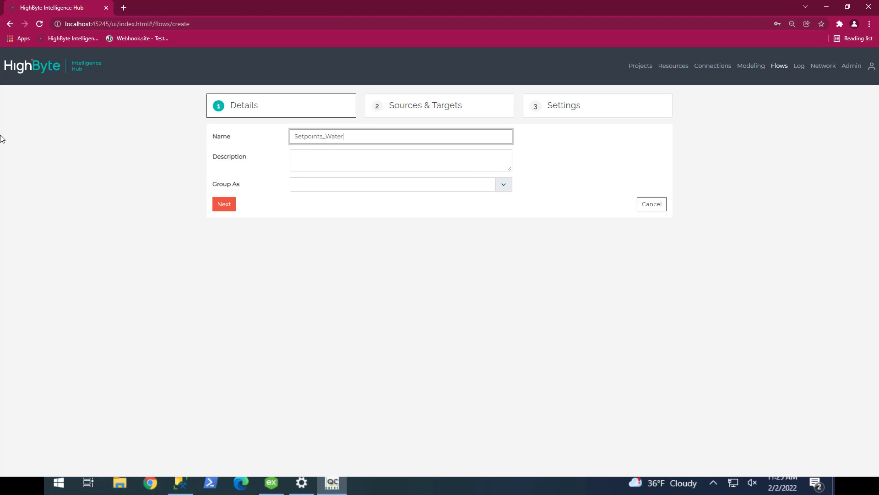
text(_ToOpPC)
click(228, 205)
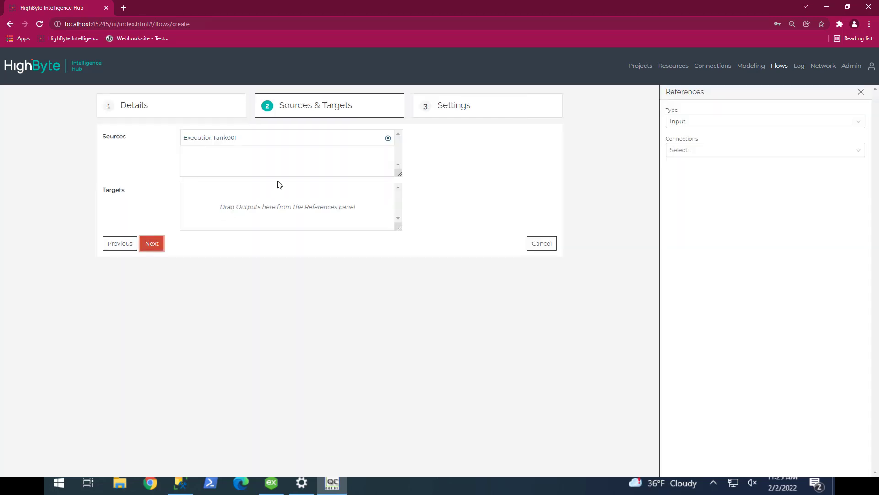
Add the _Tank001 output of the OPC_Kepware connection as the flow's target and continue to the flow settings.
click(722, 121)
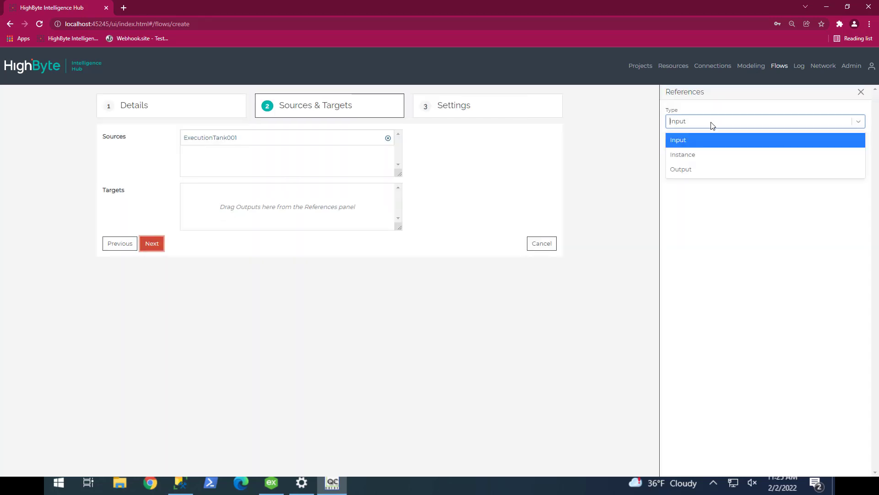
click(694, 168)
click(697, 151)
click(697, 183)
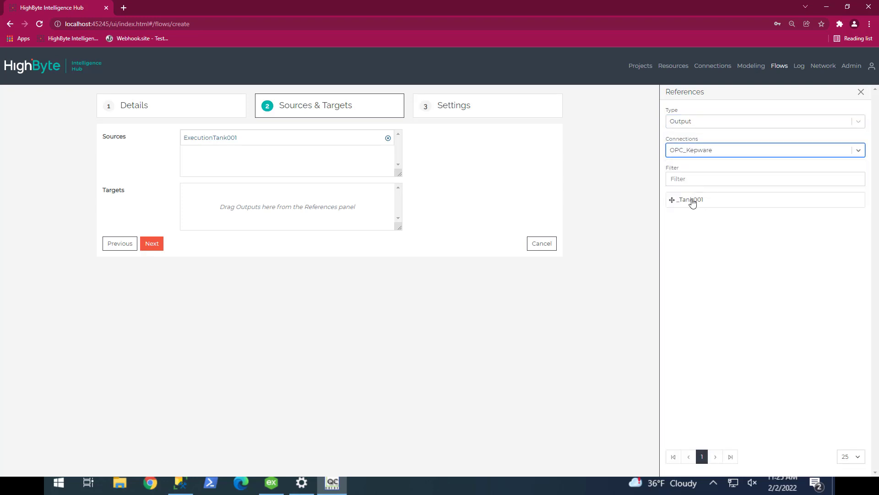
drag(700, 202, 238, 199)
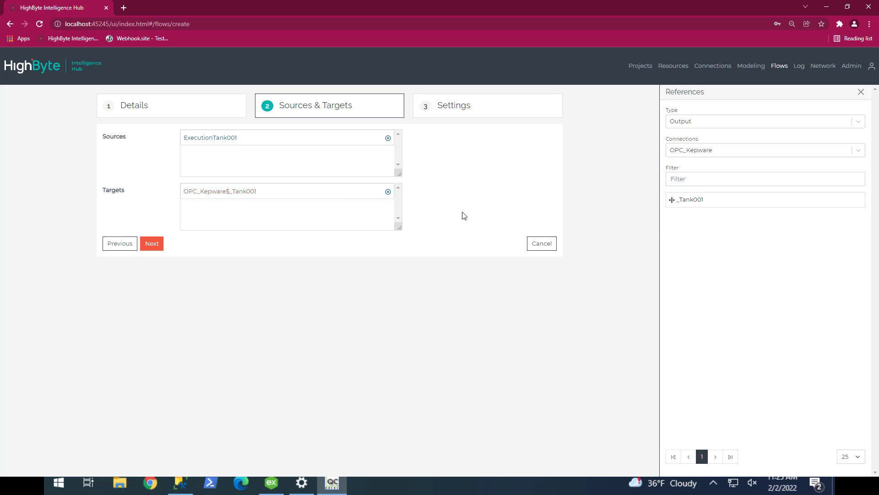
click(152, 244)
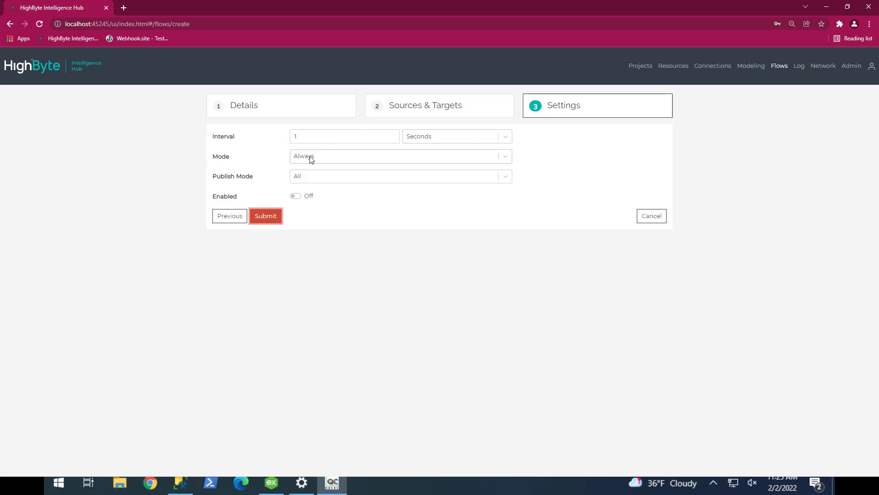
Set the flow mode to OnChange with the Setpoints_water input of Cloud_Database_Setpoints as its expression, and enable the flow.
click(336, 158)
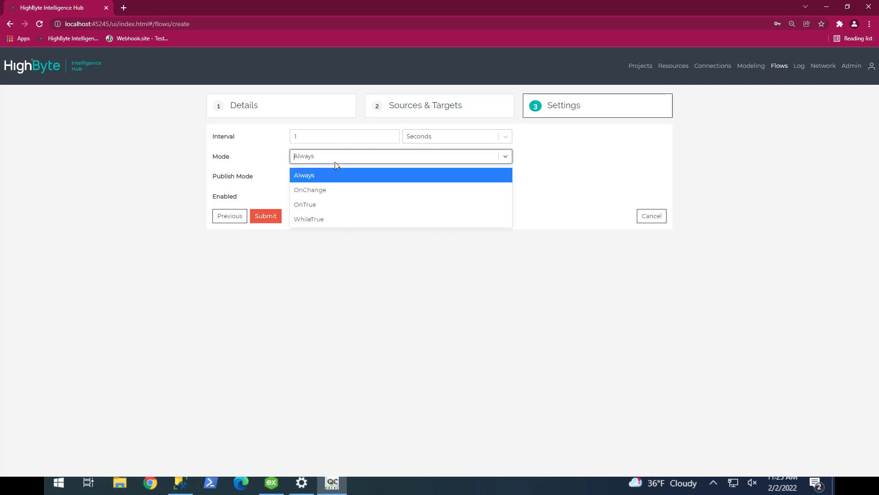
click(331, 188)
click(293, 181)
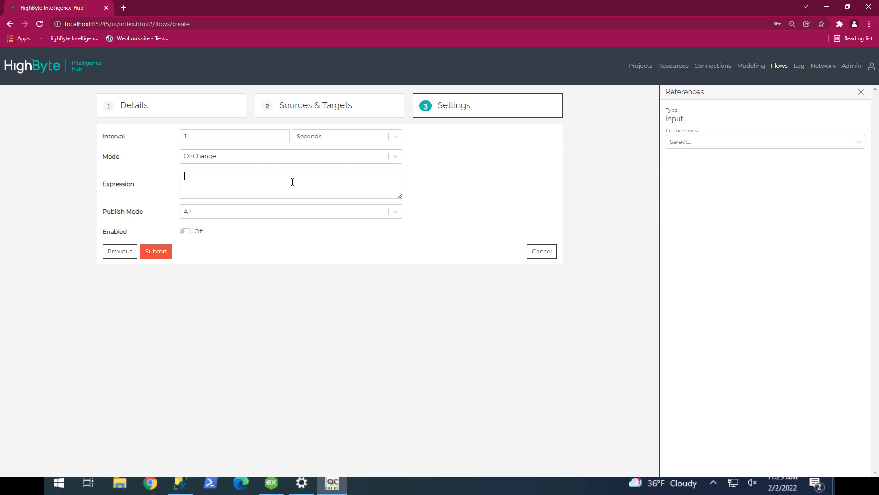
click(696, 143)
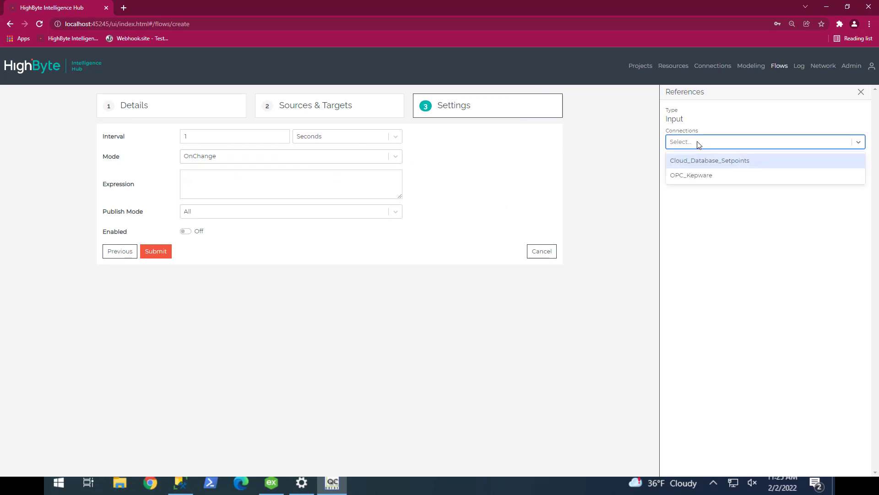
click(722, 164)
drag(710, 194, 289, 171)
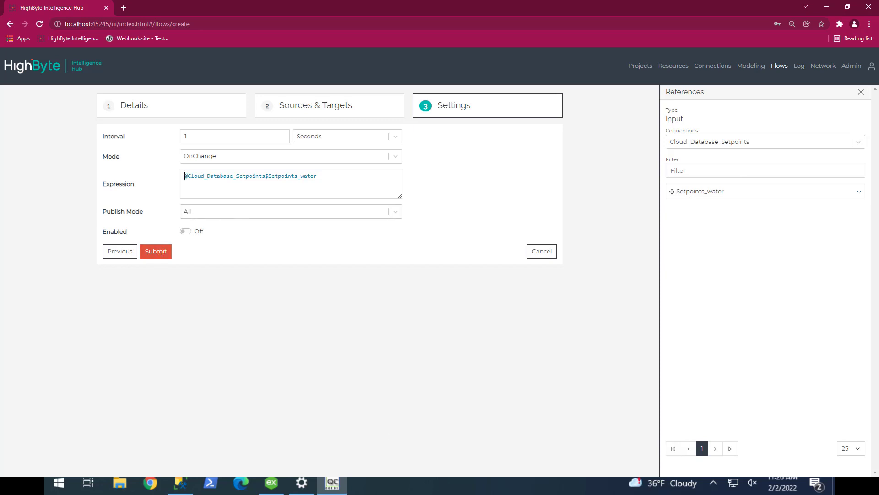
click(185, 231)
Switch to OPC Quick Client and check the current WaterSetpointPressure and WaterSetpointTemp values of ExecutionTank001.
key(alt+Tab)
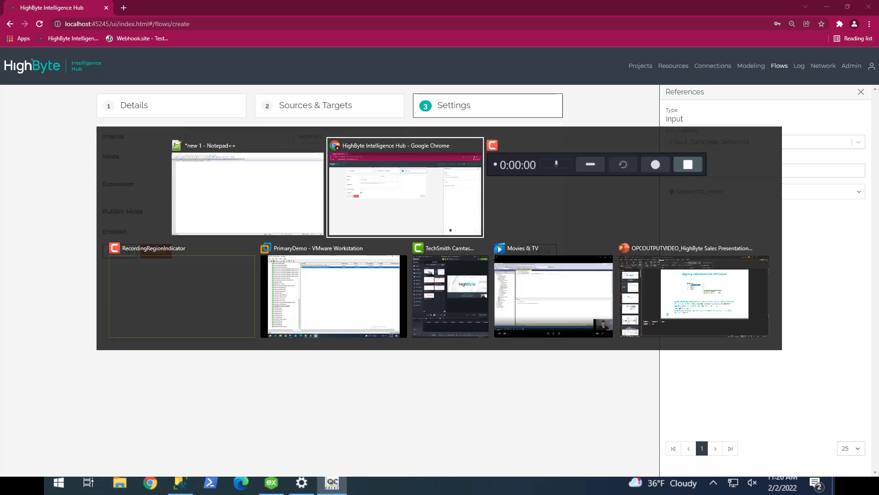
click(353, 276)
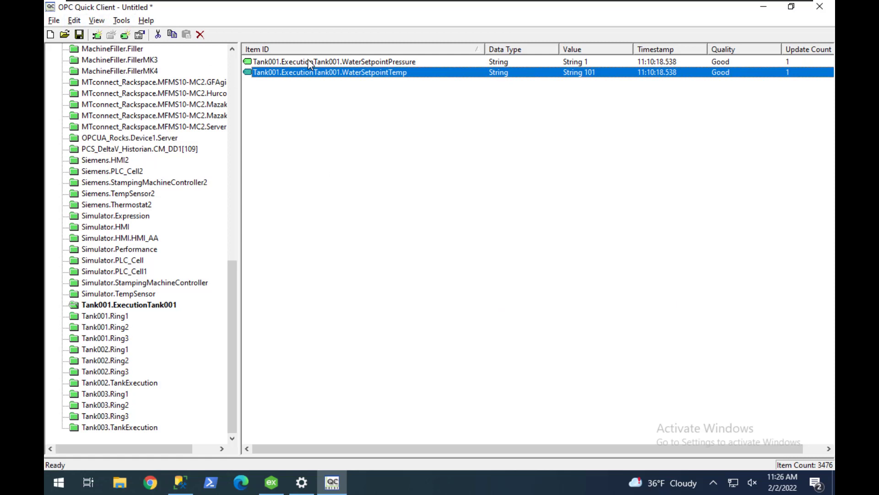
click(570, 65)
click(583, 72)
click(581, 65)
click(580, 73)
click(577, 64)
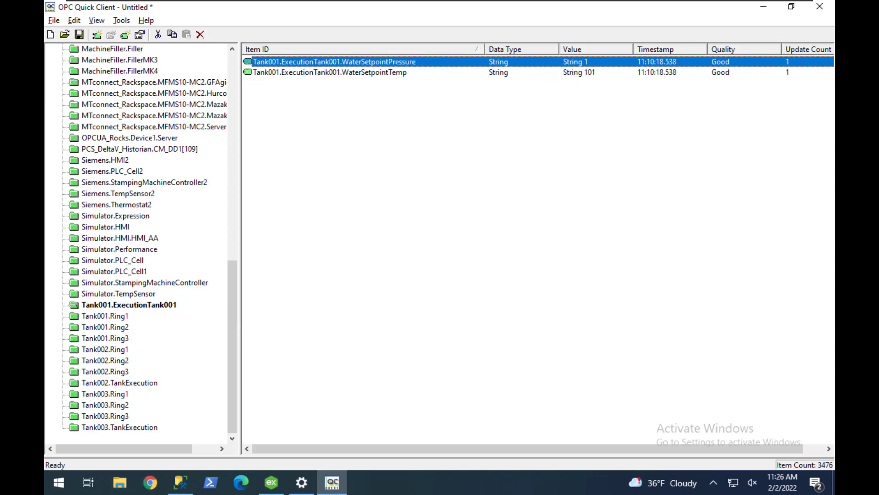
Return to HighByte Intelligence Hub and submit the Setpoints_Water_ToOPC flow.
key(alt+Tab)
key(alt+Tab)
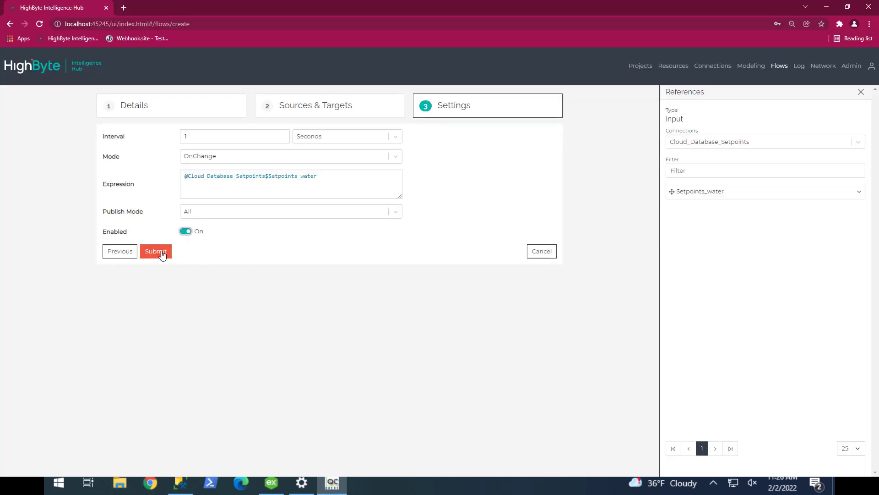
click(154, 251)
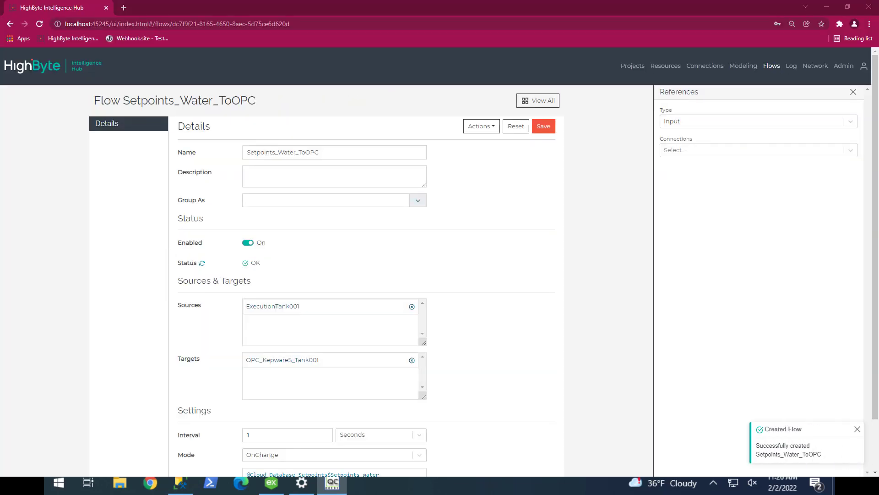
Switch to OPC Quick Client and inspect both water setpoint values written by the new flow.
key(alt+Tab)
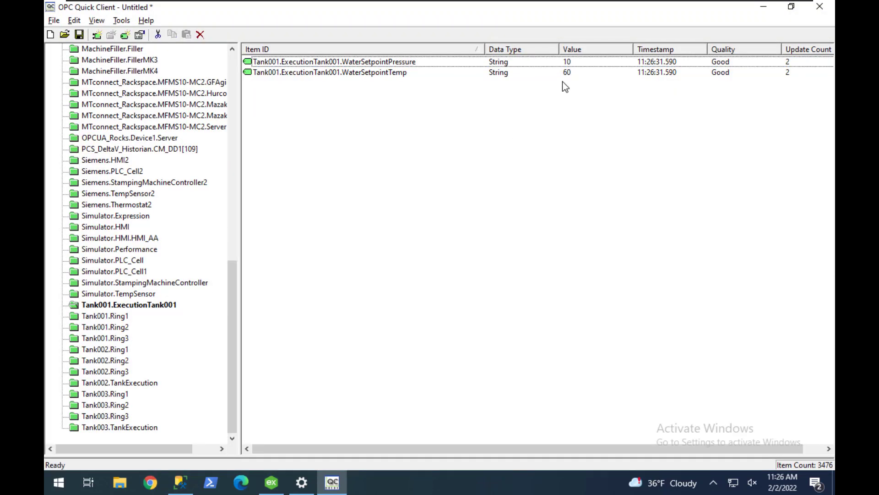
click(569, 63)
click(569, 72)
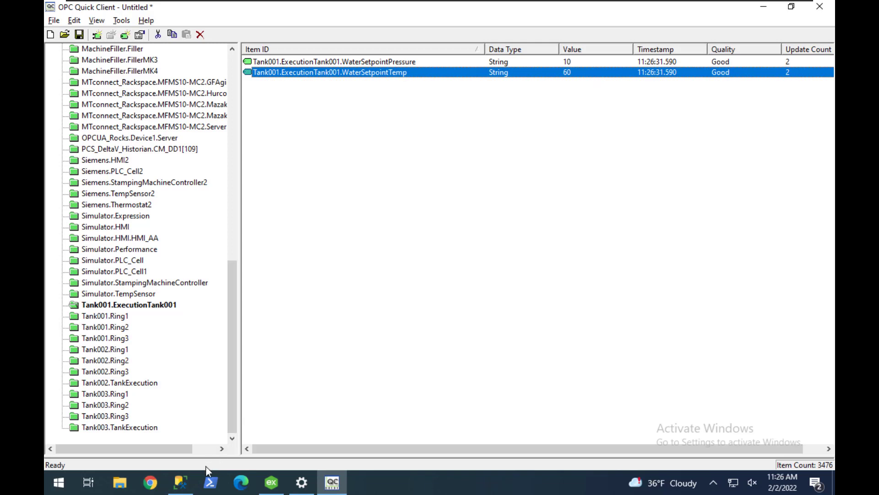
In SQL Server Management Studio, run the update setting TemperatureSetpoint to '65' for MachineType 'Water' in dbo.SetPoints, and return to OPC Quick Client.
click(181, 482)
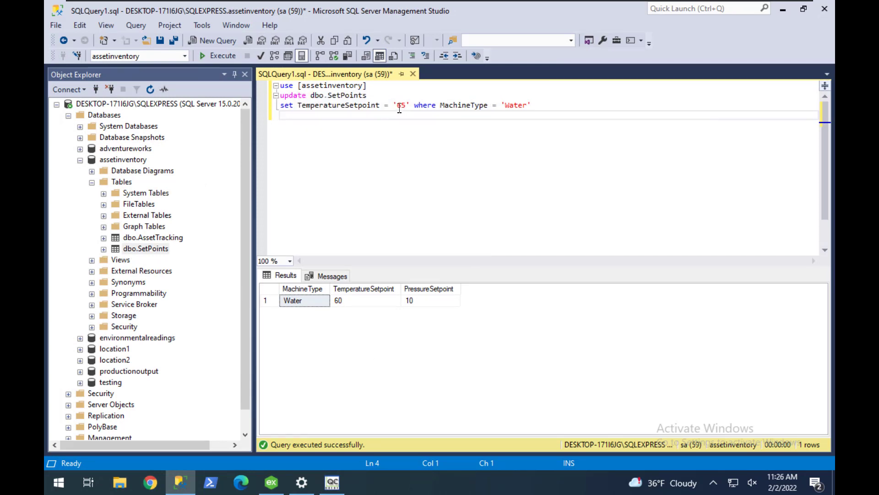
key(F5)
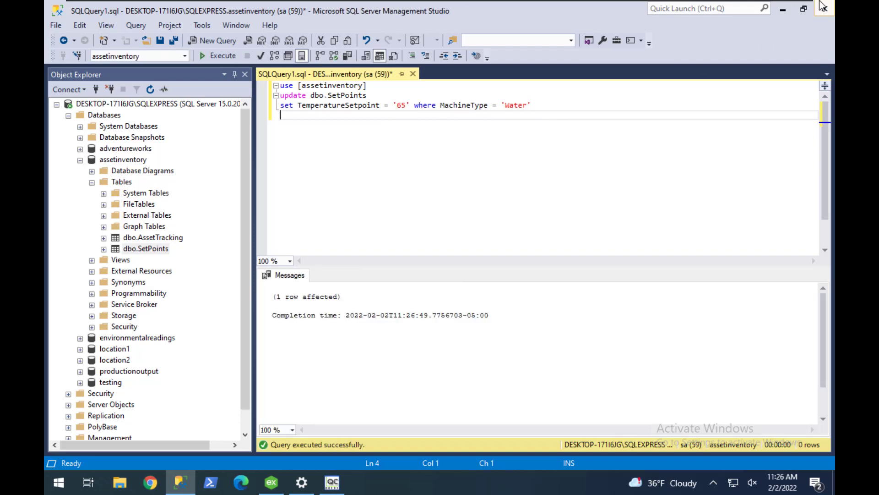
click(781, 9)
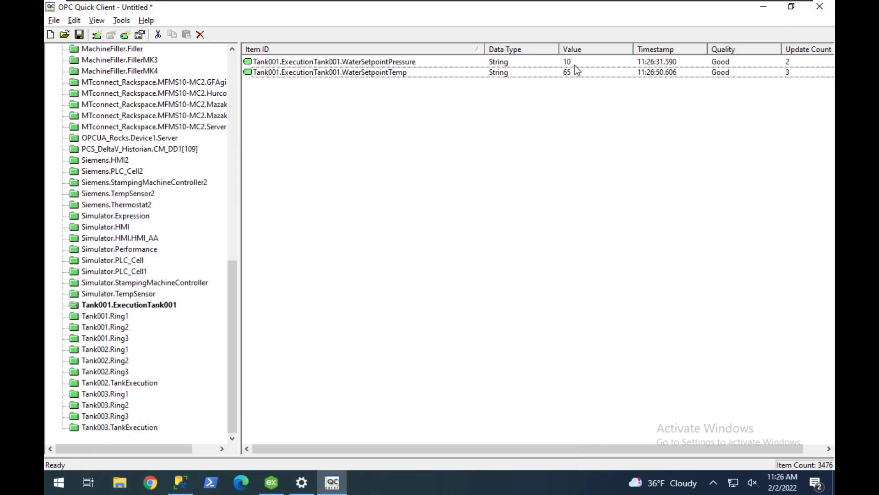